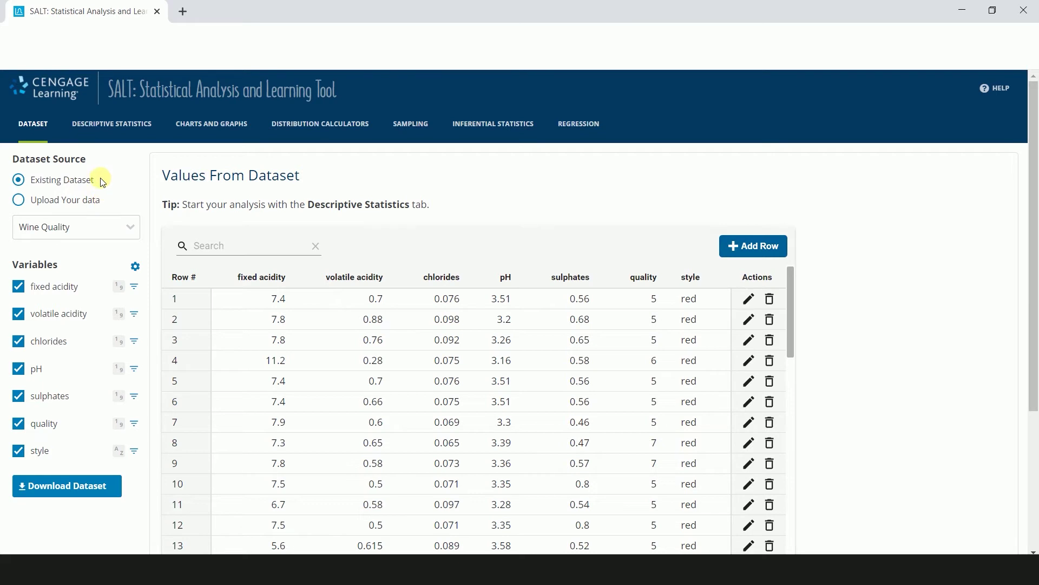
Check the dataset list and keep Wine Quality as the loaded dataset.
click(128, 226)
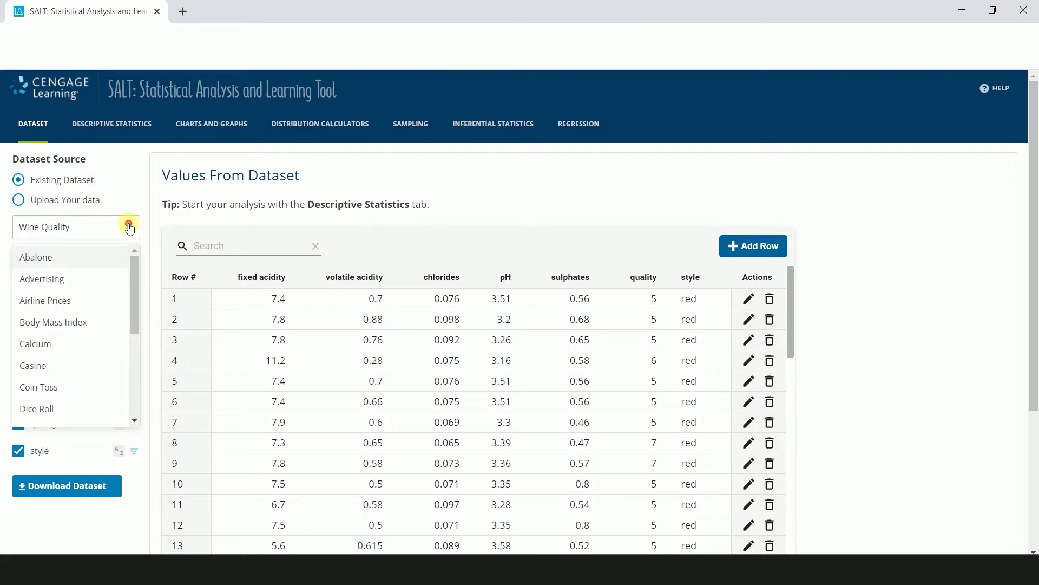
drag(135, 258, 135, 356)
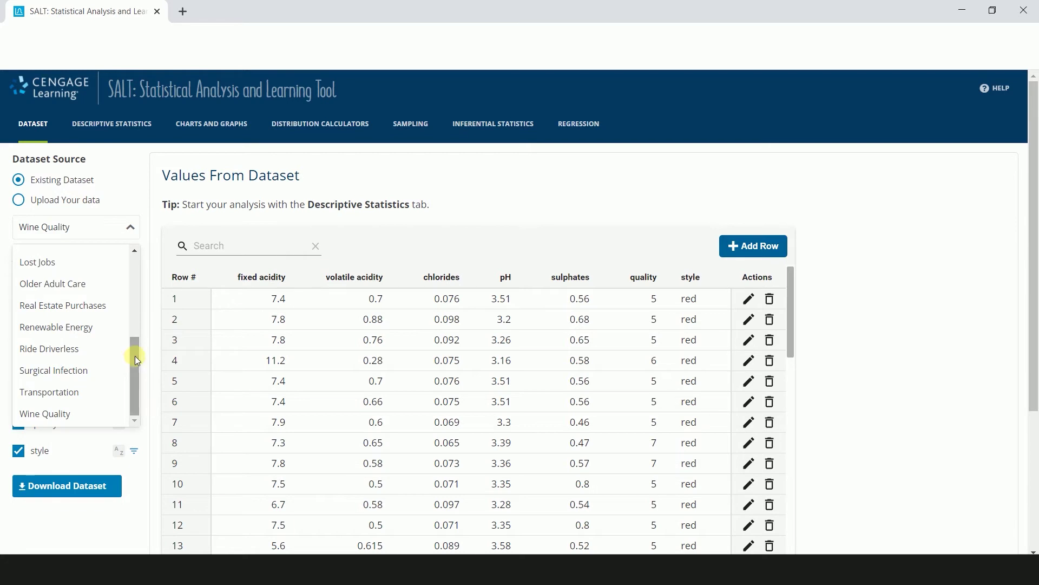
click(847, 223)
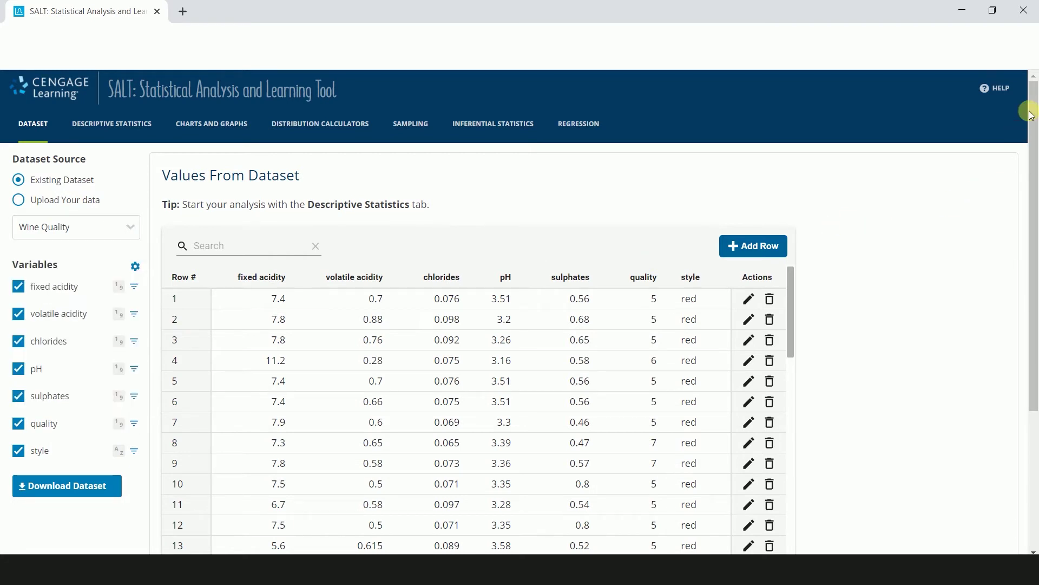
Page forward two pages, then jump to the final page of rows 6401–6497.
drag(1035, 87, 1021, 255)
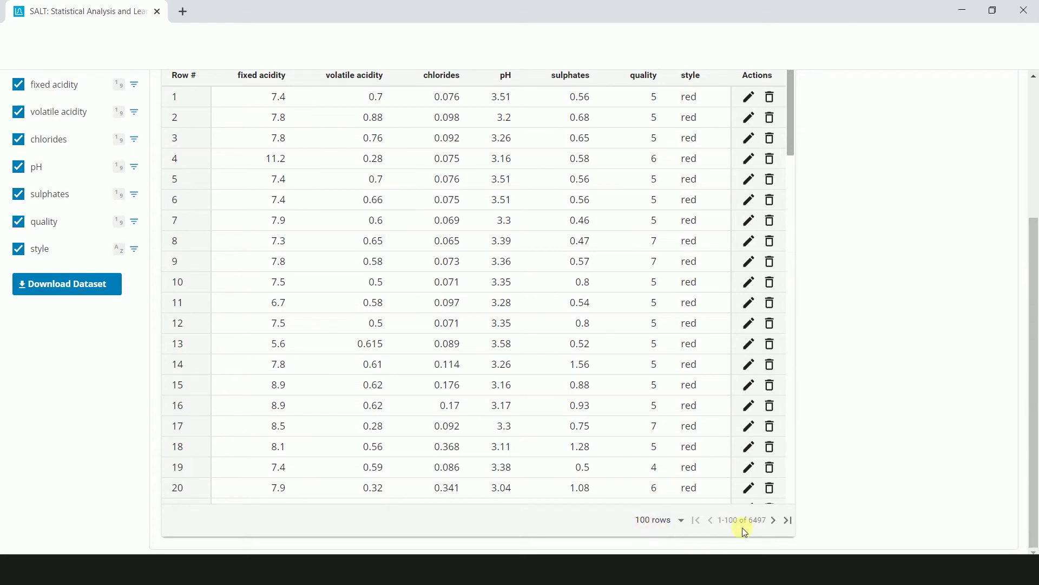
click(776, 521)
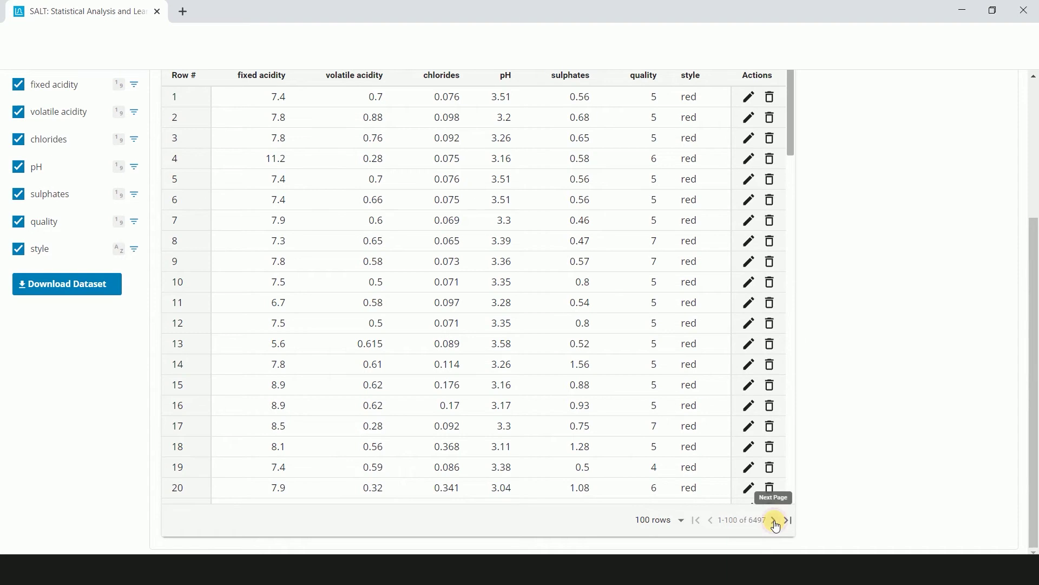
click(776, 521)
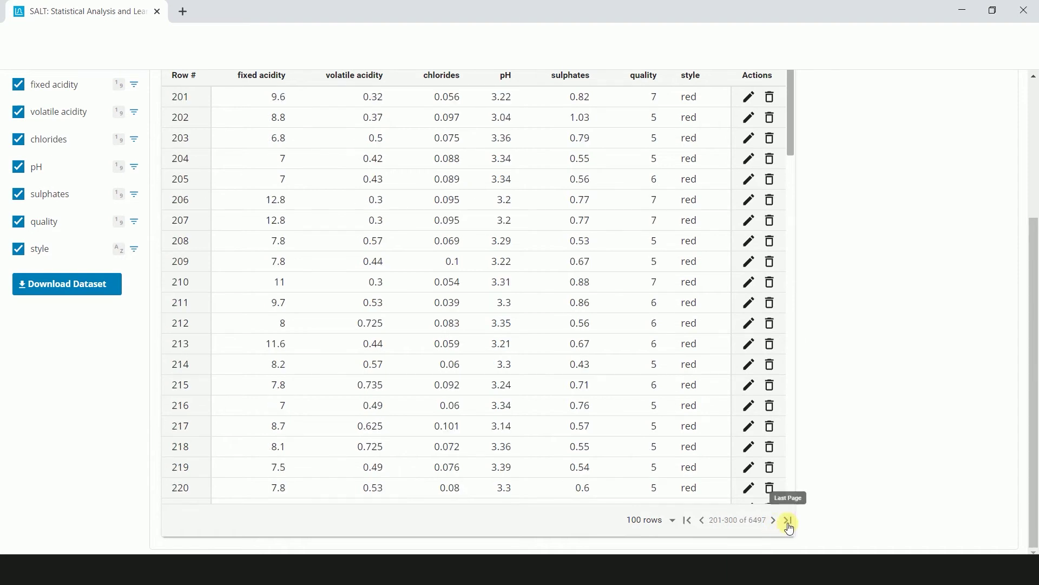
click(788, 521)
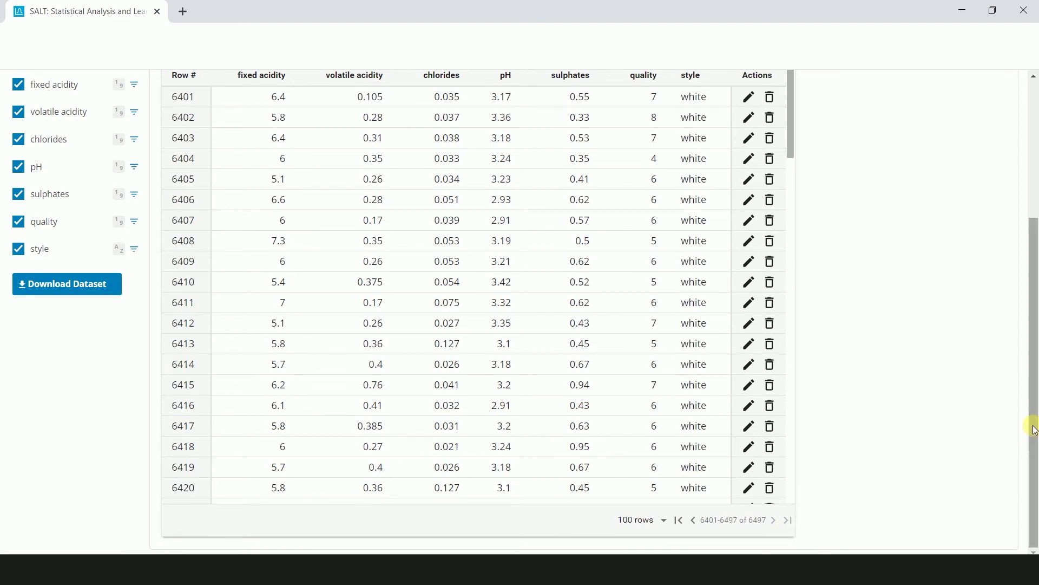
drag(1023, 424, 1021, 257)
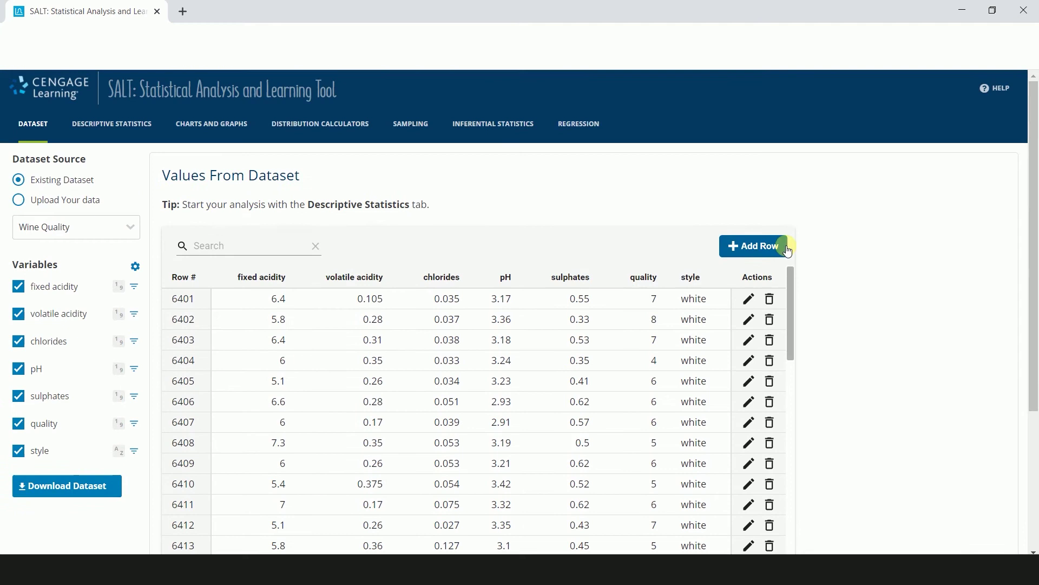
Add a new row with pH 3.5 and other fields blank, then save it.
click(770, 249)
click(559, 301)
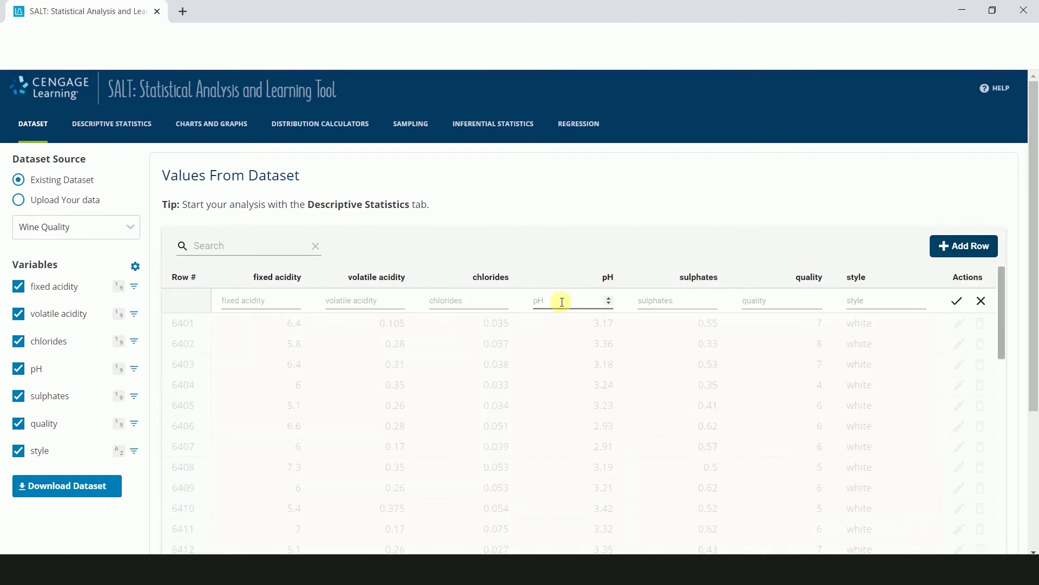
text(3)
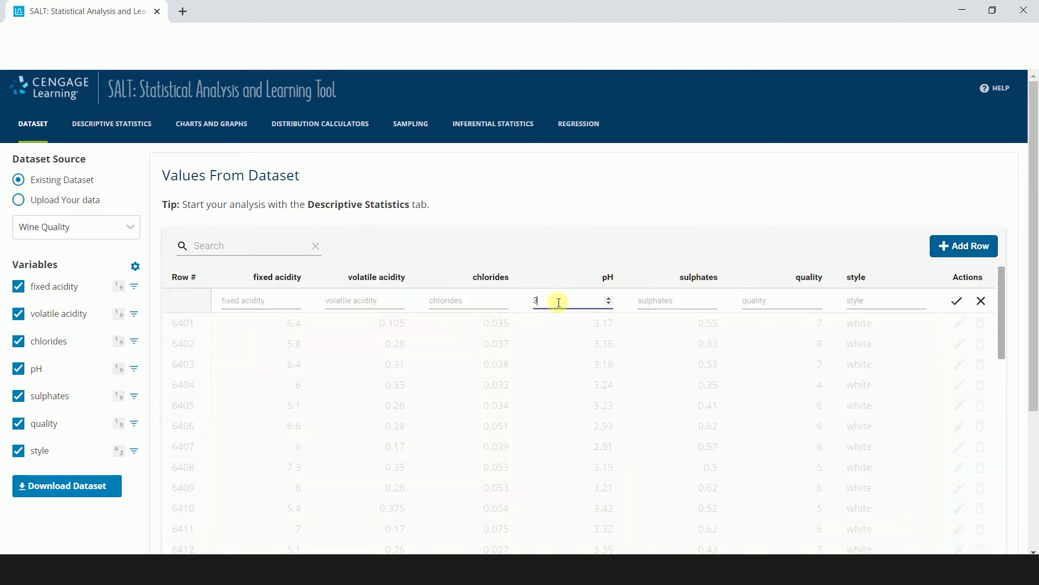
text(.5)
click(957, 301)
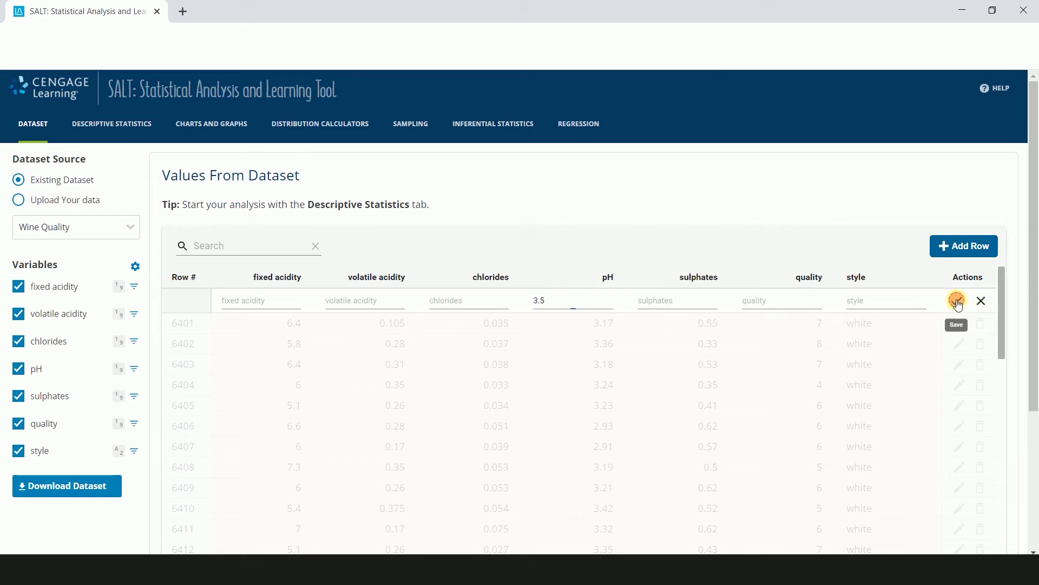
drag(1033, 209, 944, 336)
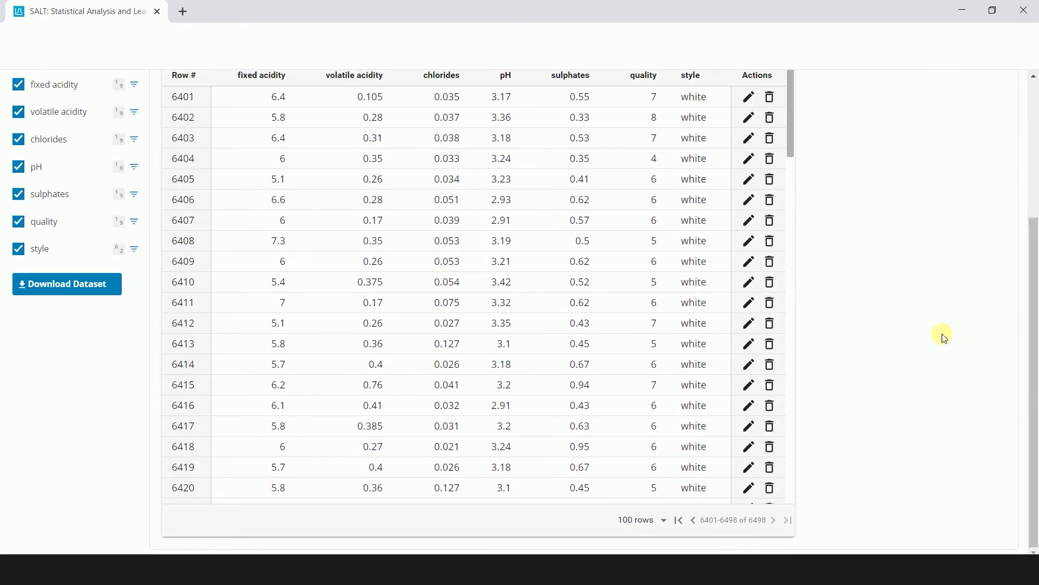
drag(792, 117, 785, 475)
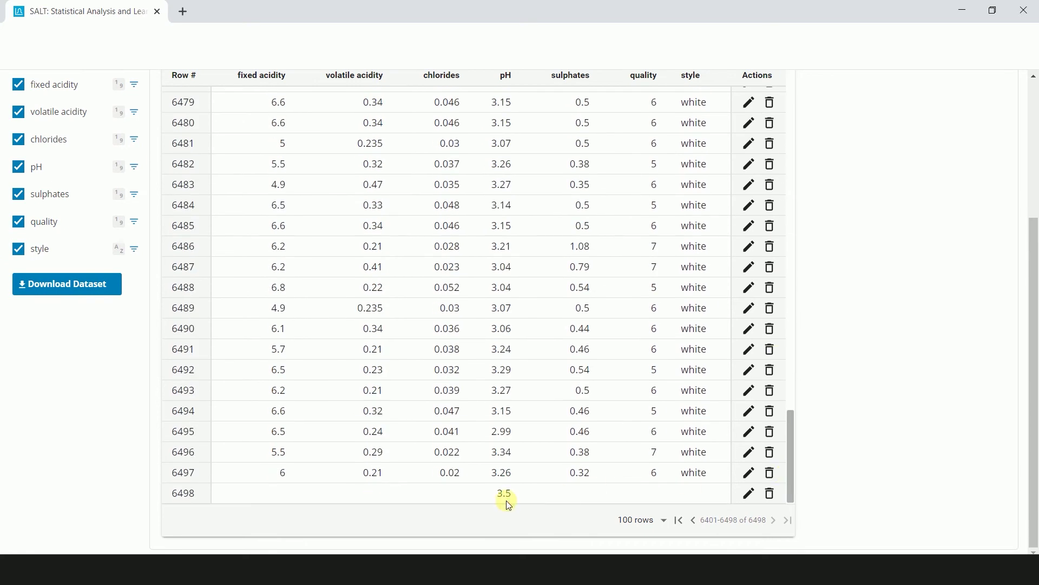
drag(1034, 416, 990, 250)
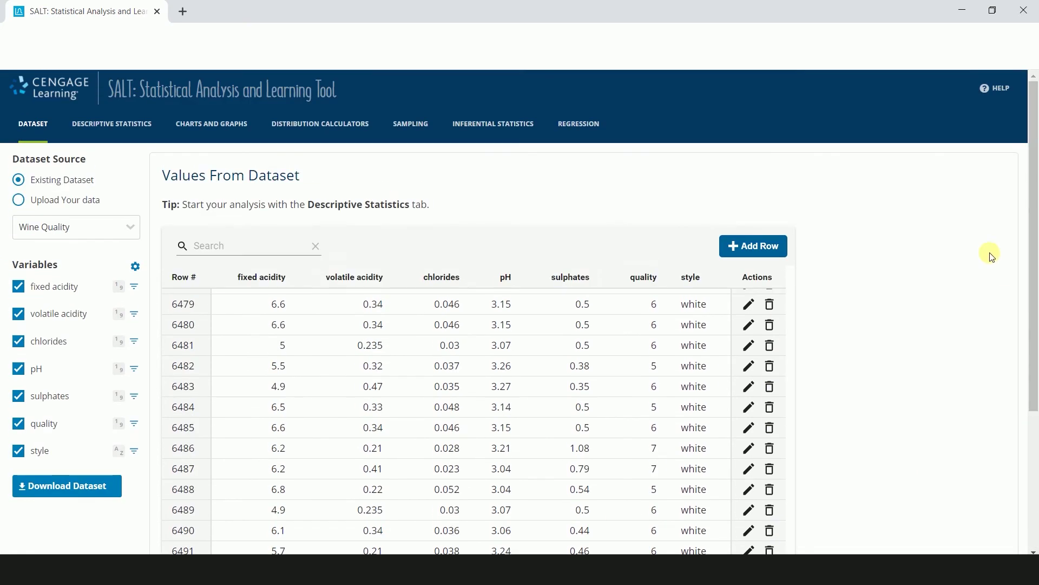
click(206, 249)
text(red)
click(182, 246)
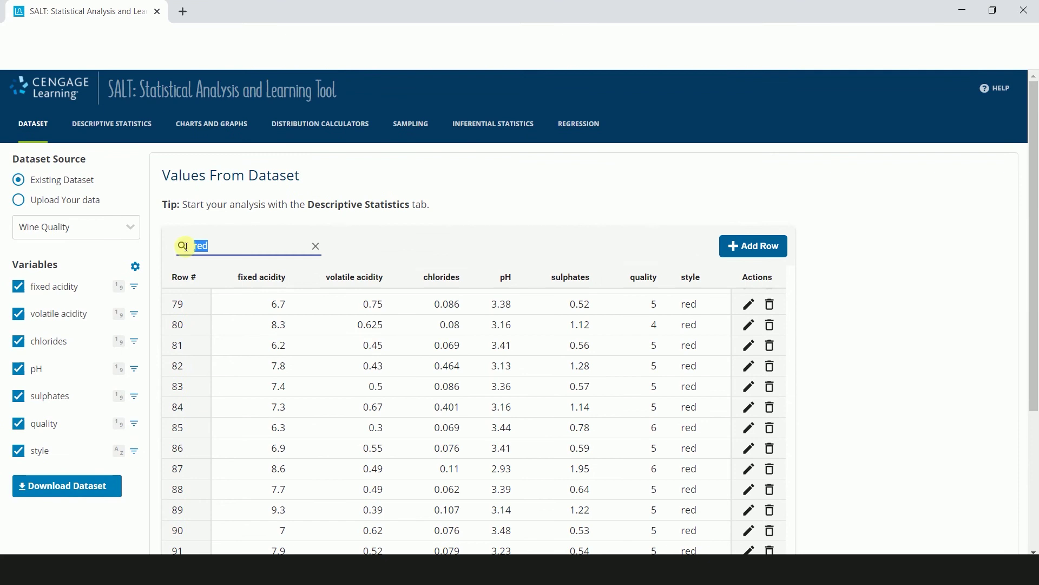
text(3.5)
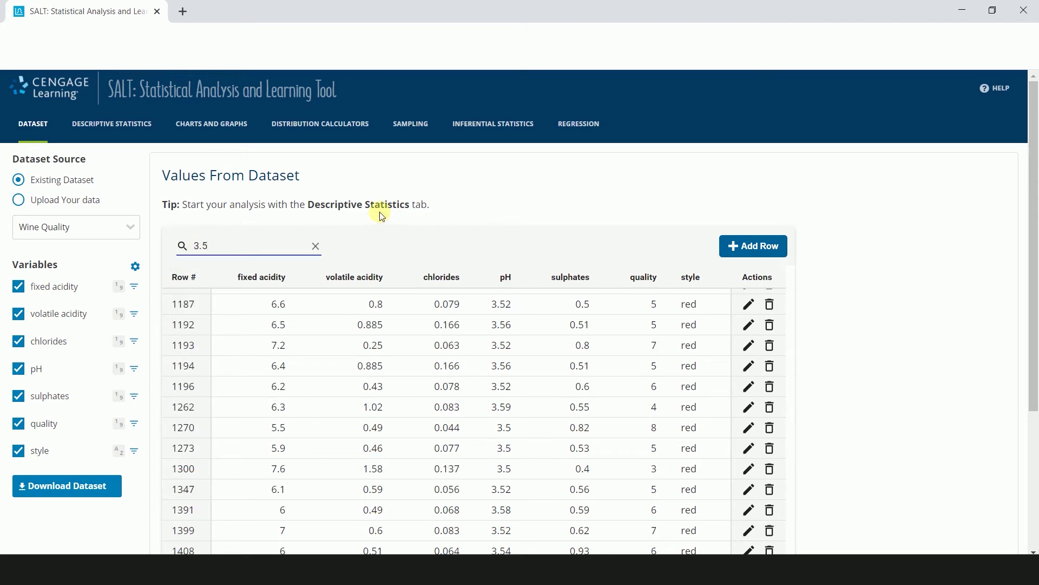
click(315, 246)
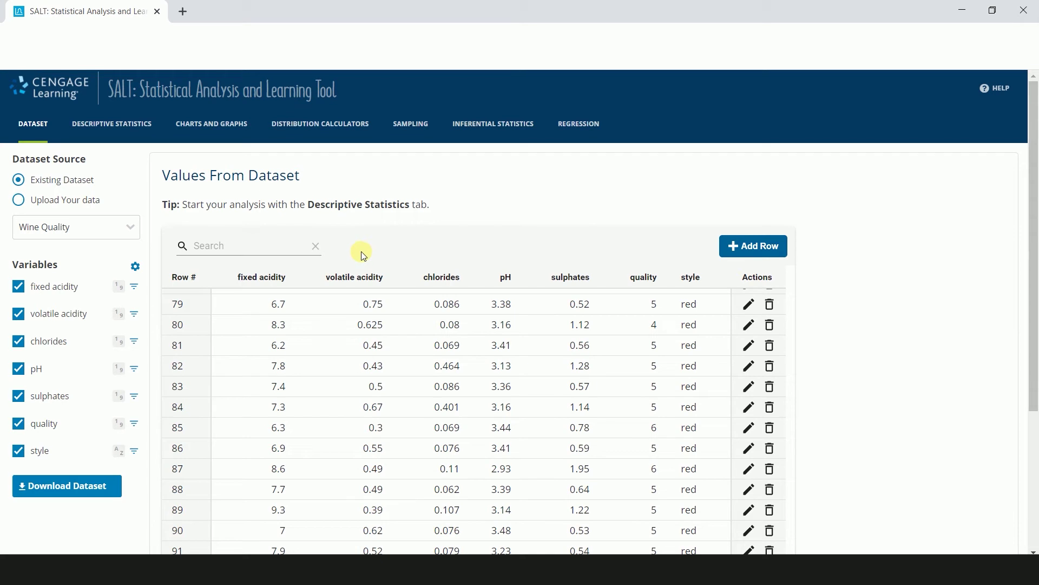
Replace row 79's pH value 3.38 with 4.90 and save the edit.
click(748, 304)
drag(569, 303, 524, 305)
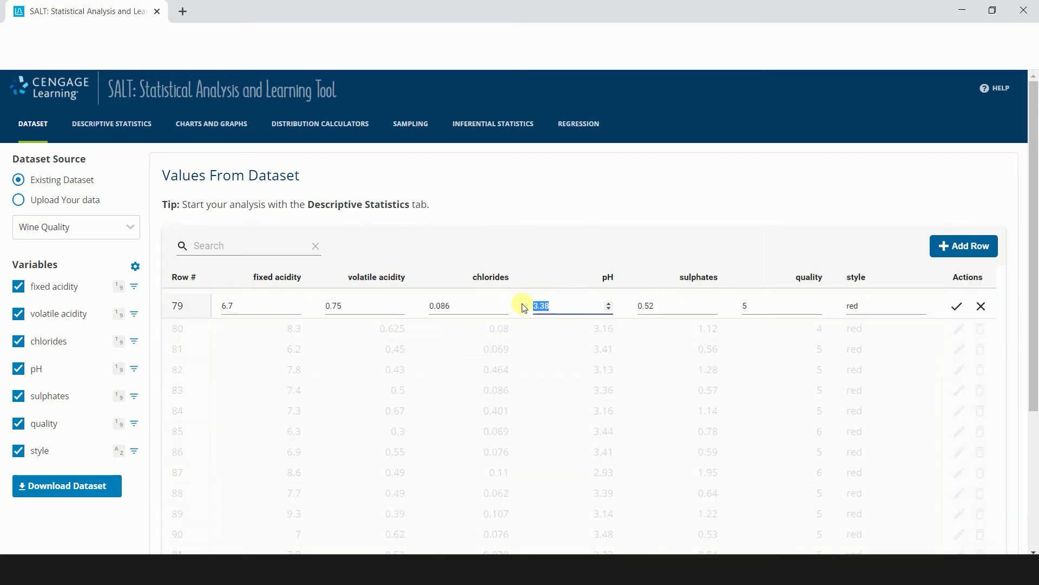
text(4.90)
click(957, 306)
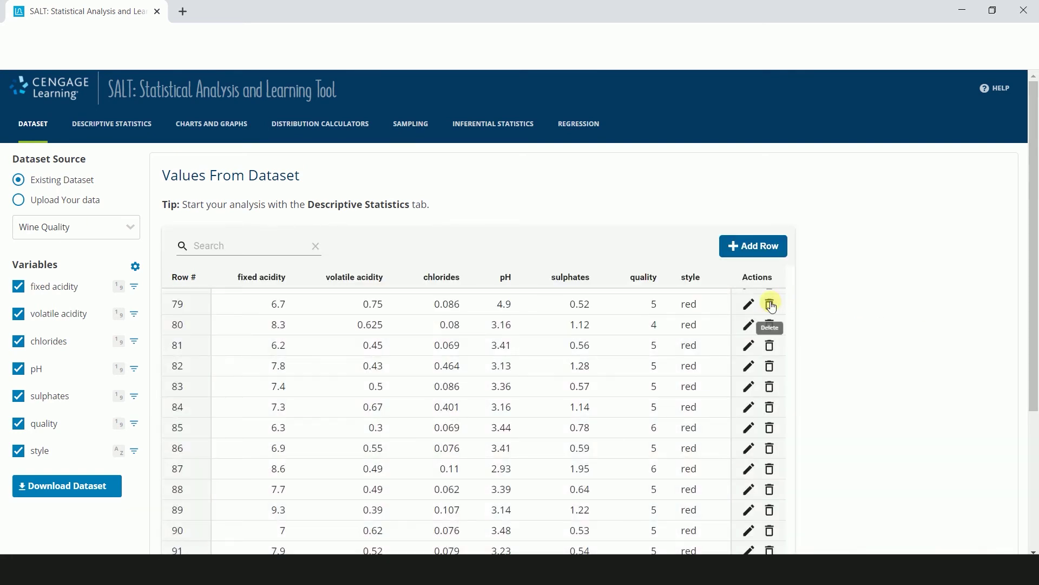
Delete row 79 and confirm the deletion.
click(770, 304)
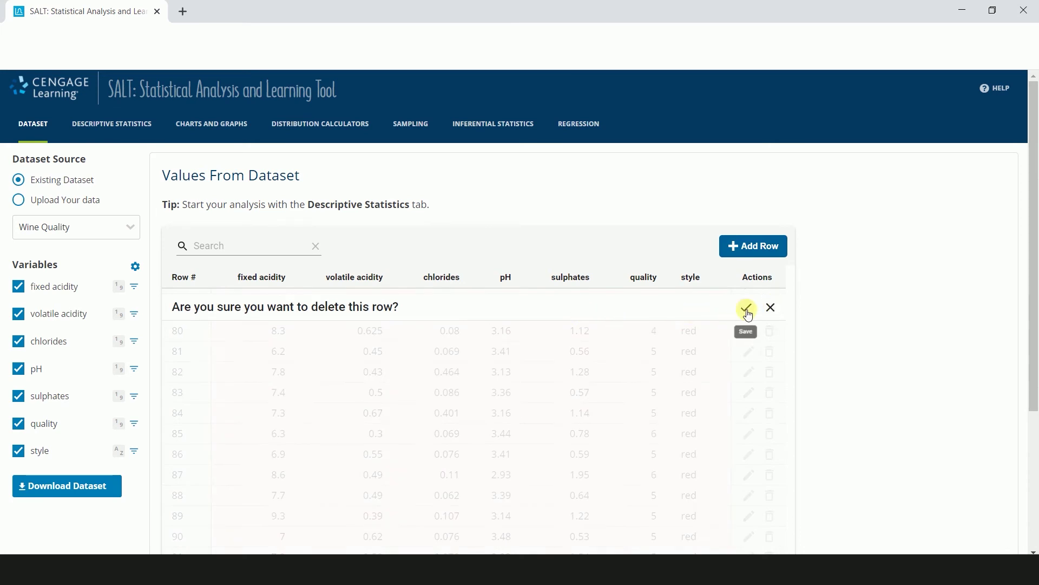
click(747, 309)
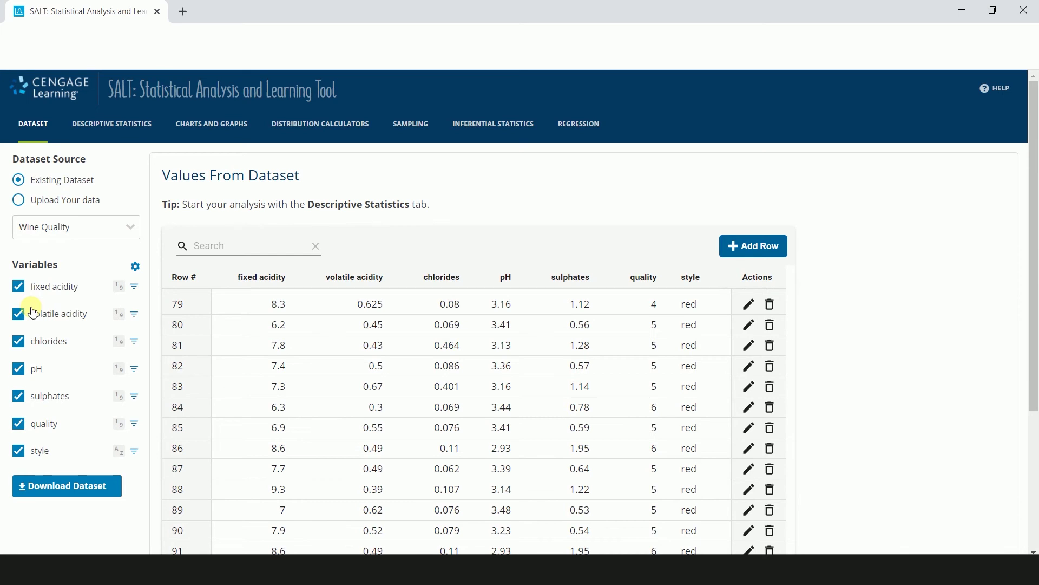
Toggle the fixed acidity column off and back on, then bring up Select Variables.
click(19, 290)
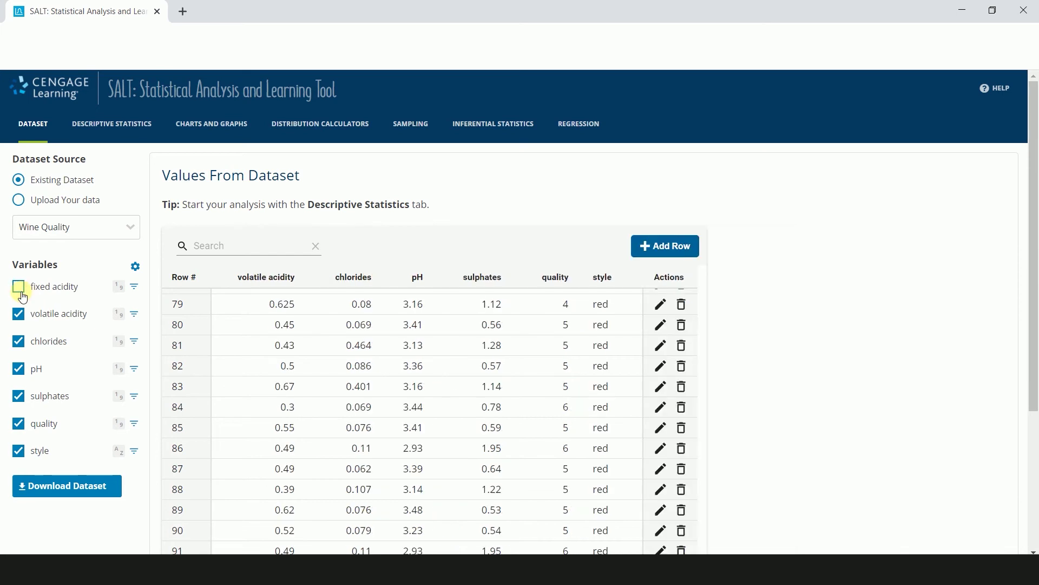
click(22, 291)
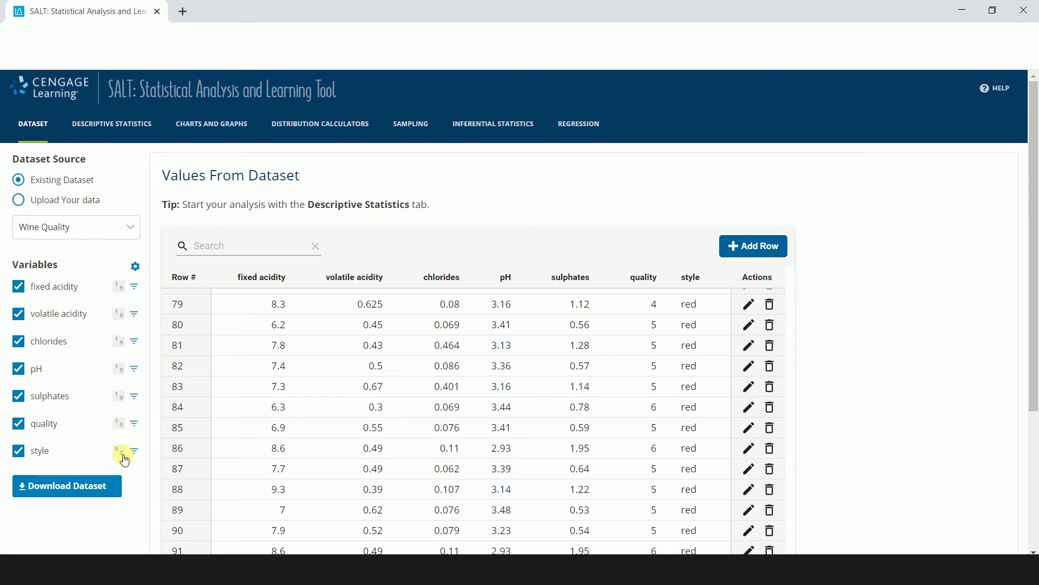
click(135, 267)
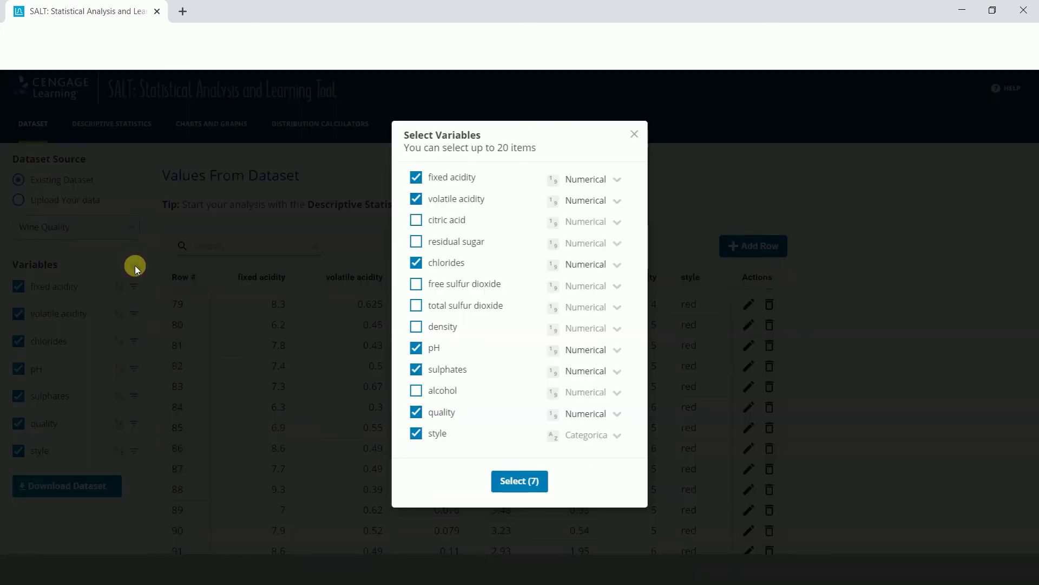
Set chlorides' type to Categorical and apply the same seven selected variables.
click(416, 242)
click(416, 243)
click(518, 494)
click(617, 264)
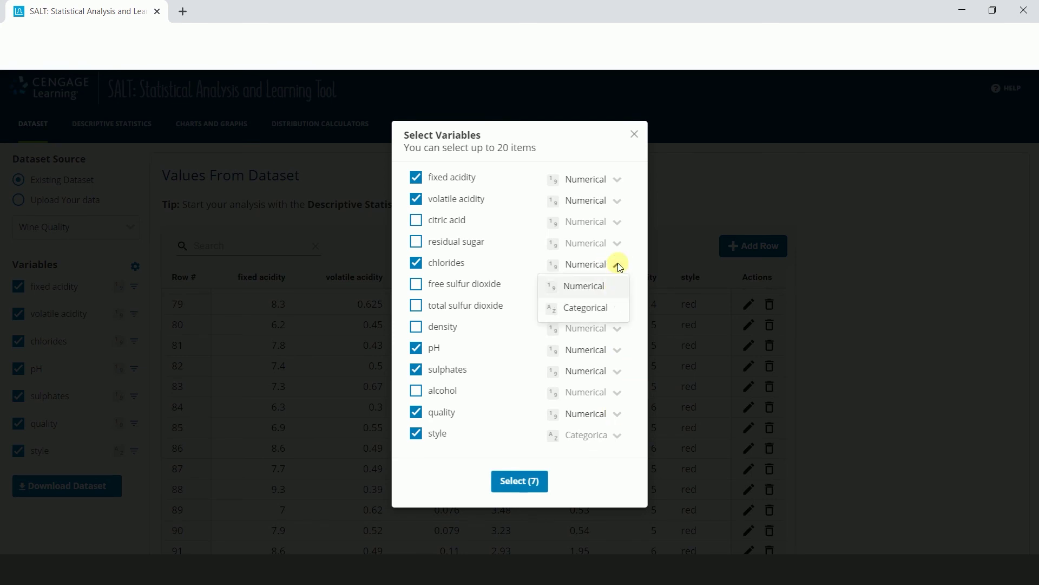
click(593, 309)
click(515, 485)
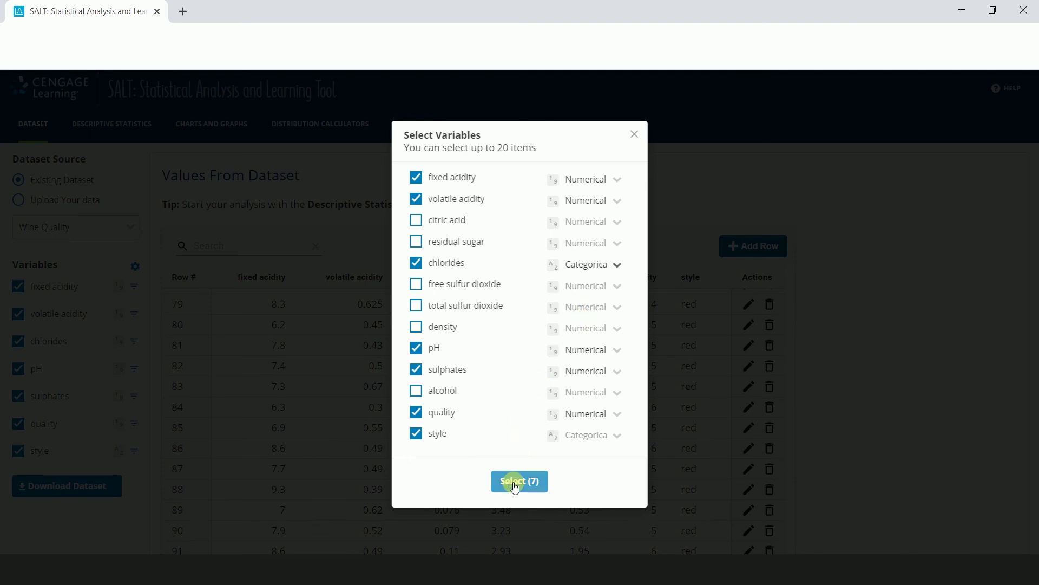
click(515, 485)
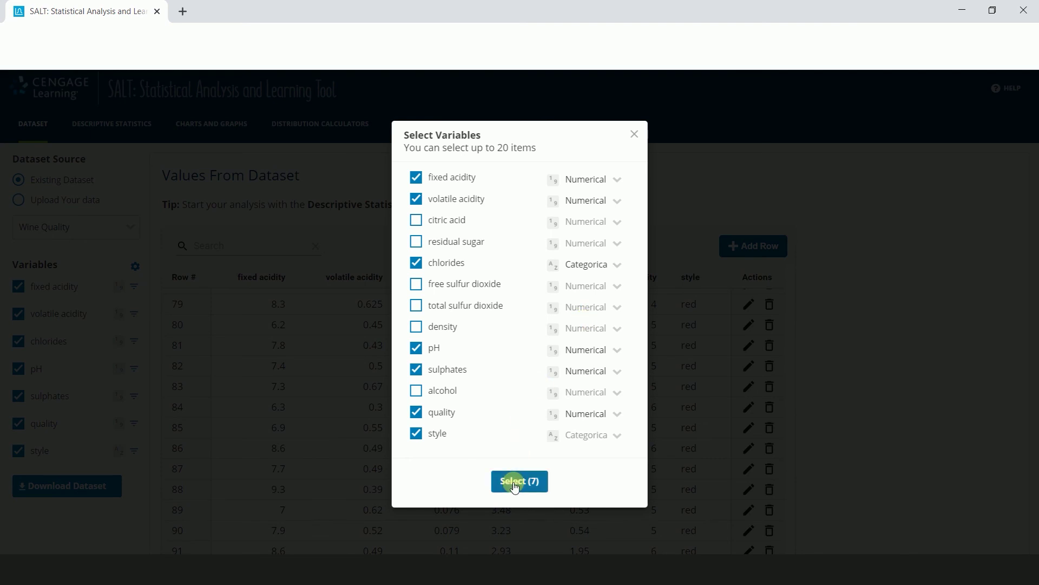
click(514, 483)
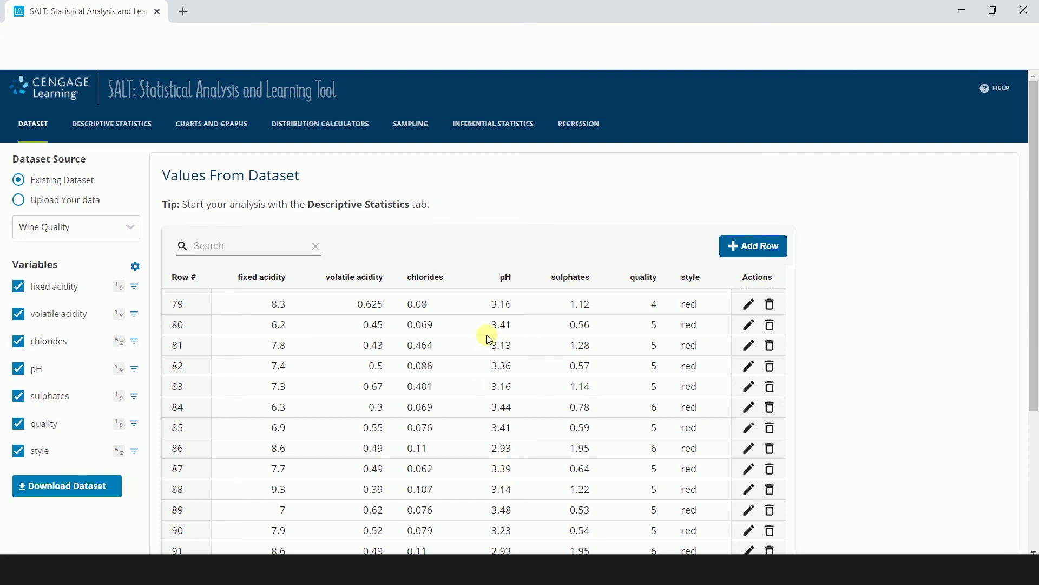
click(135, 287)
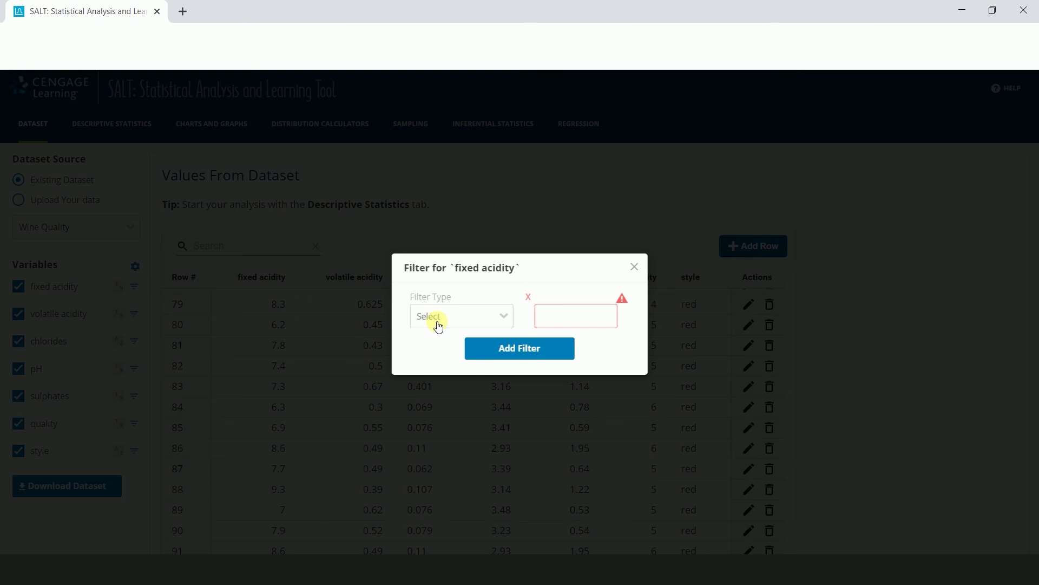
click(502, 317)
click(442, 348)
click(544, 315)
text(10)
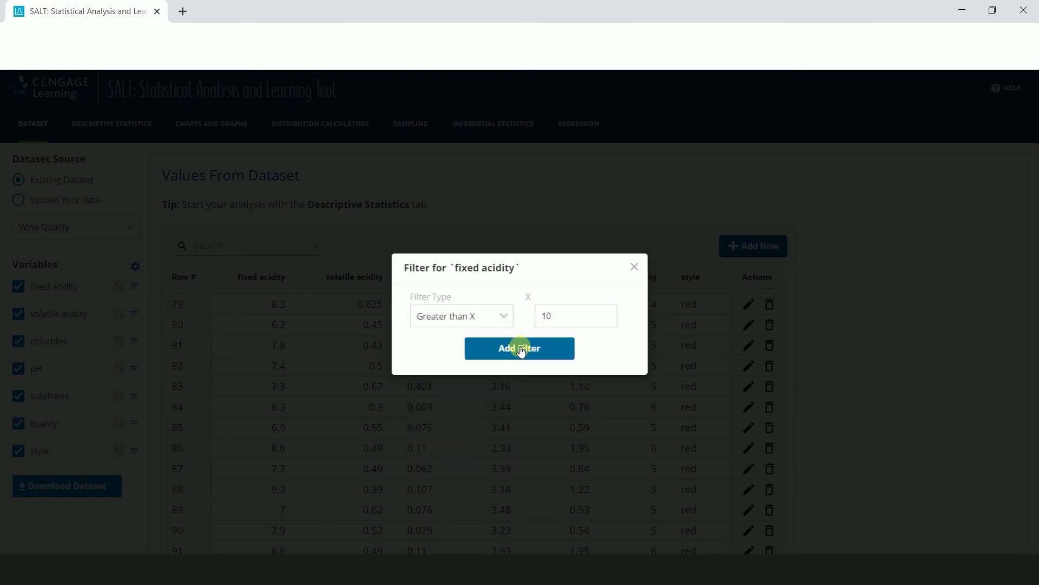
click(520, 351)
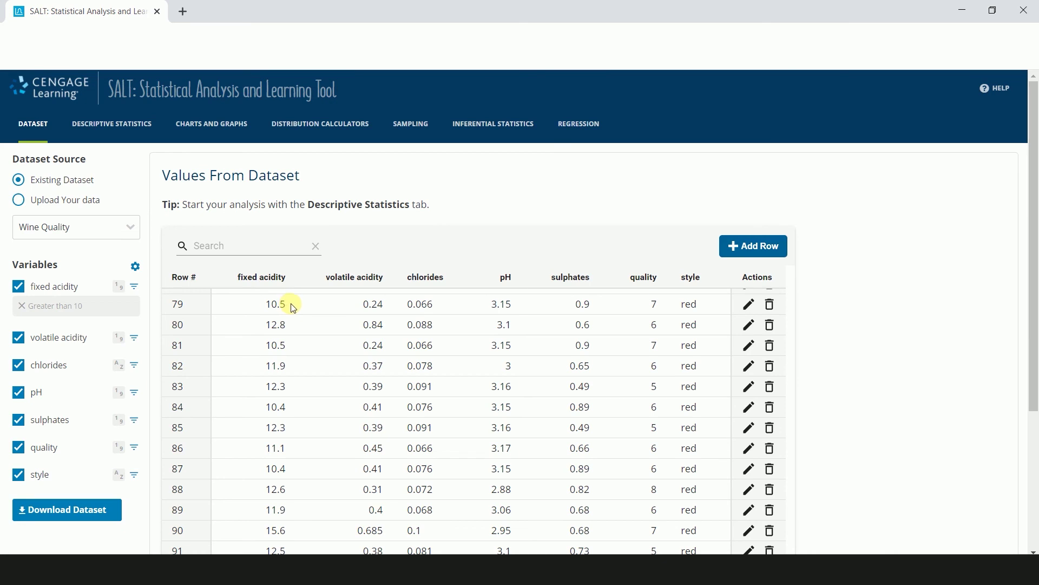
click(22, 313)
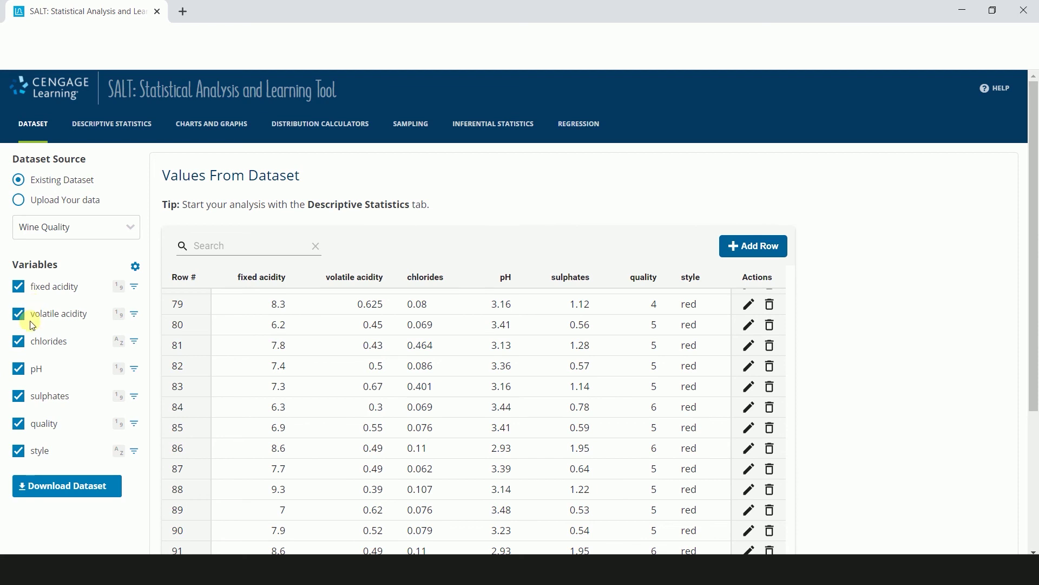
click(99, 485)
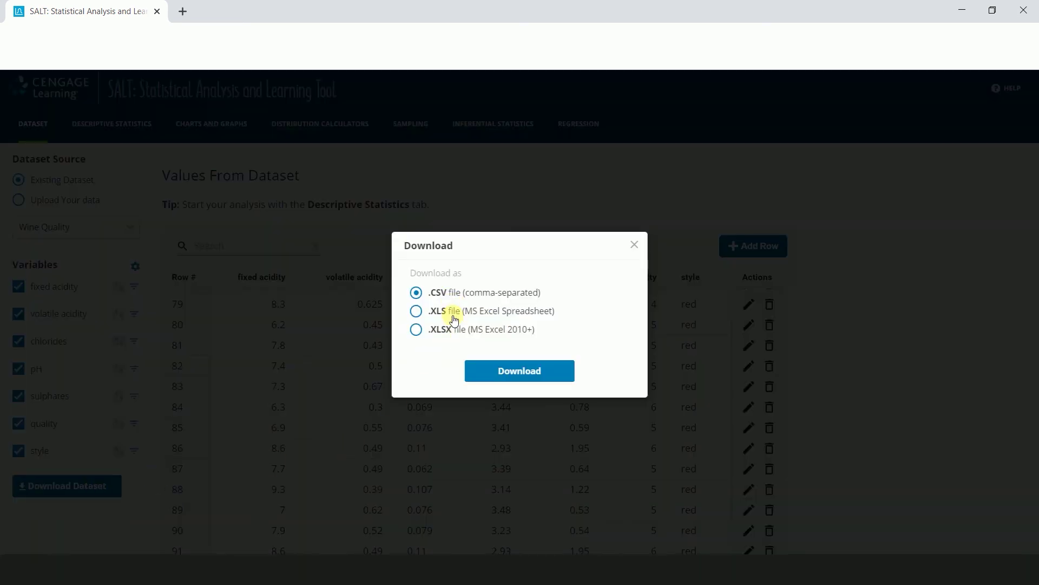
click(635, 244)
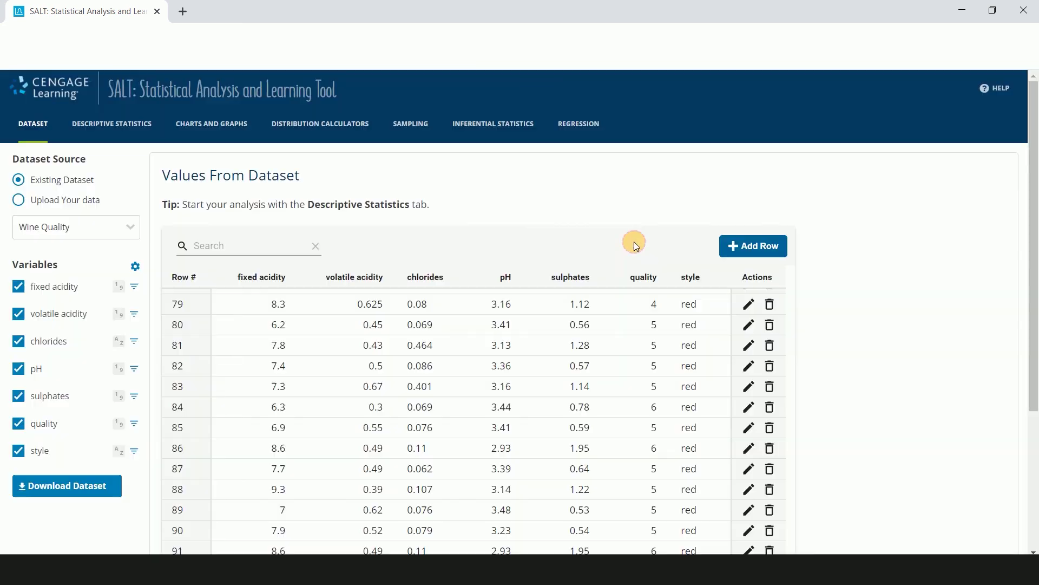